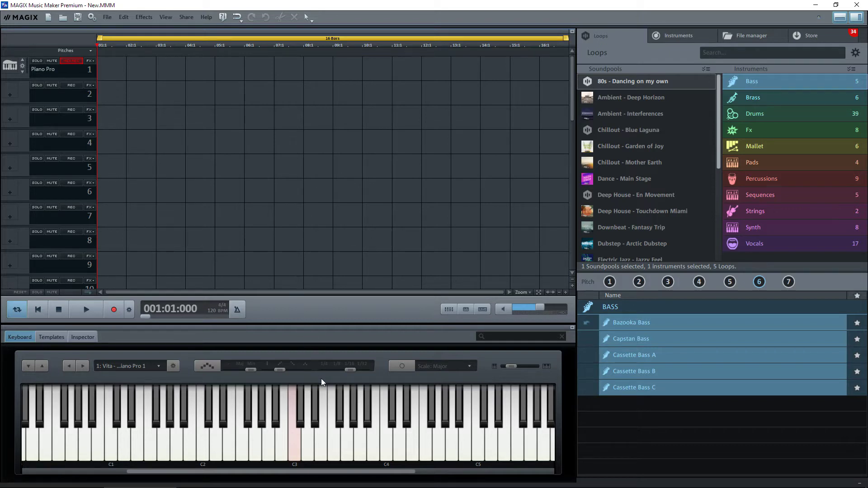
# Record a piano melody about seven bars long on track 1 using the on-screen keyboard.
pyautogui.click(383, 363)
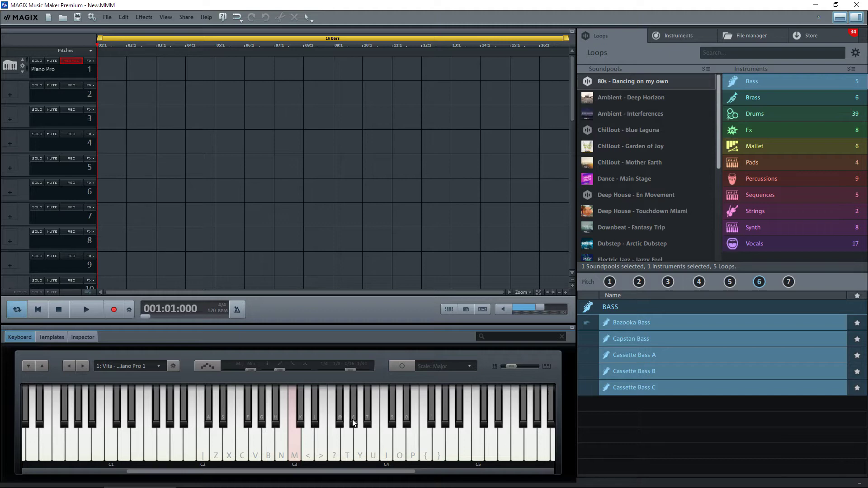
pyautogui.click(114, 312)
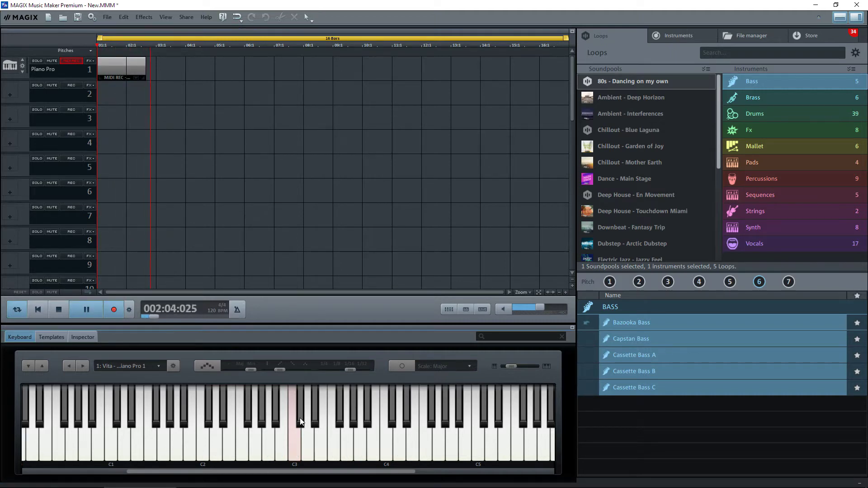
pyautogui.click(335, 438)
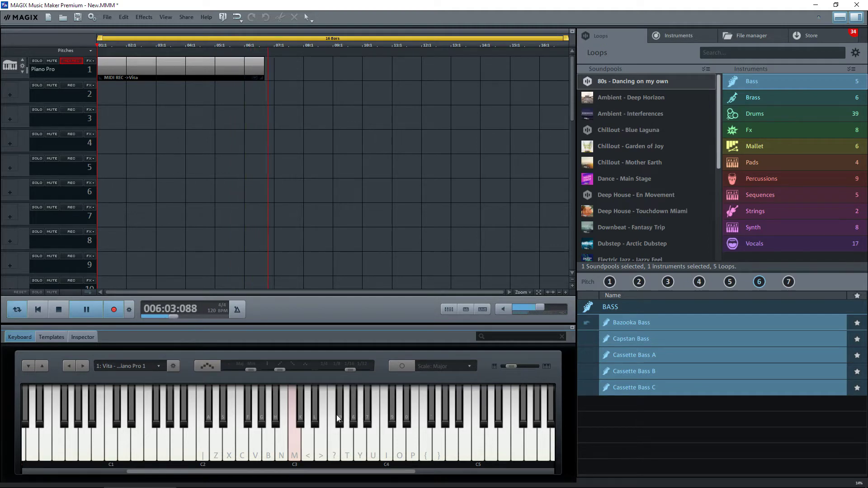
pyautogui.click(56, 310)
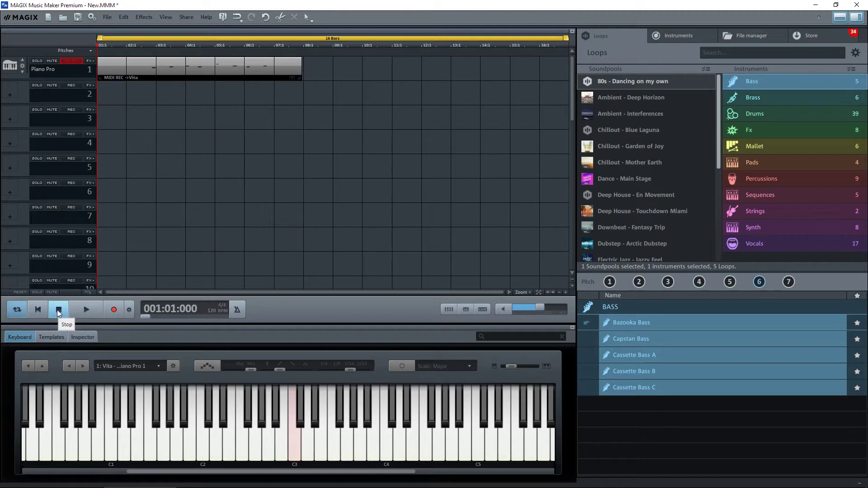
# Show the recorded clip's notes in the Inspector and shift them all so the melody starts at the beginning of bar 1.
pyautogui.click(204, 73)
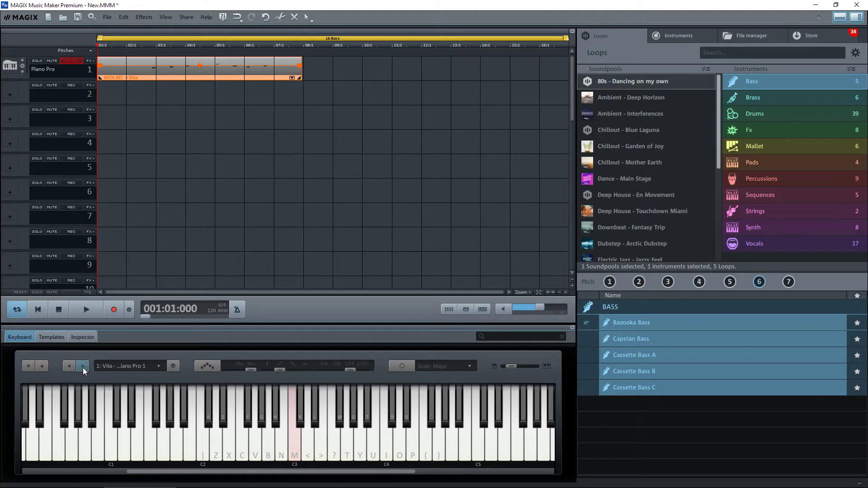
pyautogui.click(83, 338)
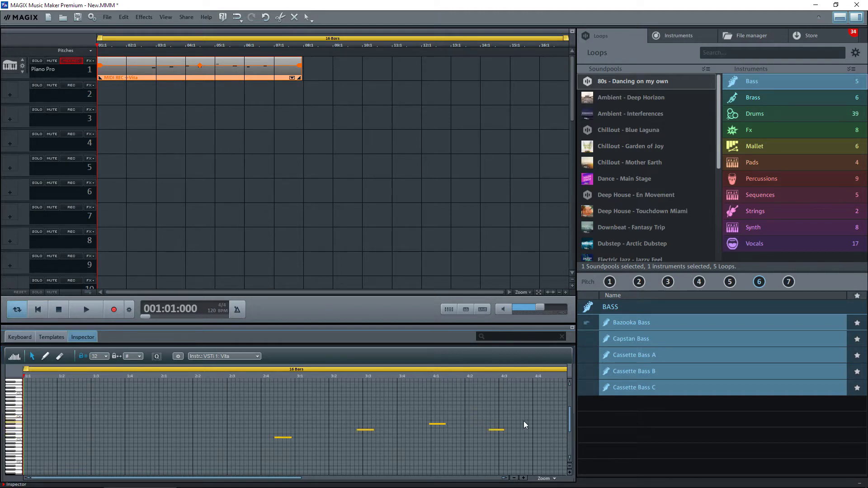
pyautogui.moveTo(260, 479)
pyautogui.mouseDown()
pyautogui.moveTo(446, 482)
pyautogui.moveTo(243, 479)
pyautogui.mouseUp()
pyautogui.moveTo(283, 438); pyautogui.dragTo(25, 437)
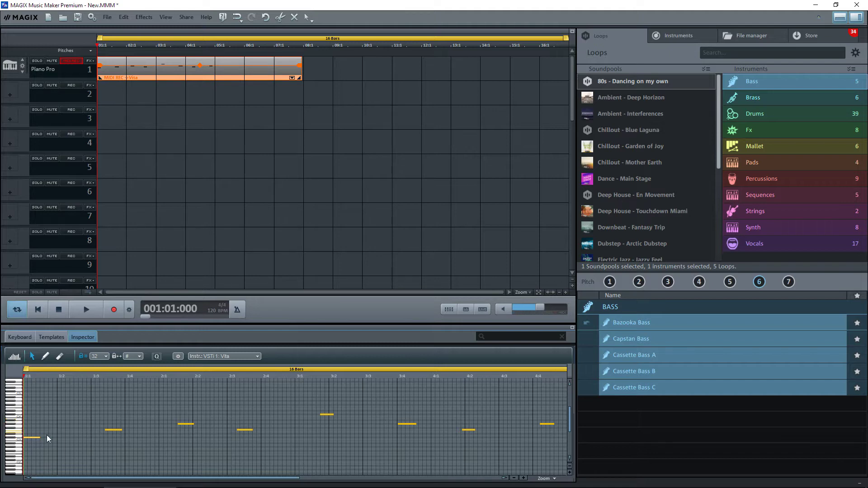
pyautogui.moveTo(32, 437)
pyautogui.mouseDown()
pyautogui.moveTo(27, 424)
pyautogui.moveTo(24, 438)
pyautogui.mouseUp()
# Arrange the first four notes back to back at half a beat each, filling the first two beats of bar 1.
pyautogui.click(524, 479)
pyautogui.click(524, 479)
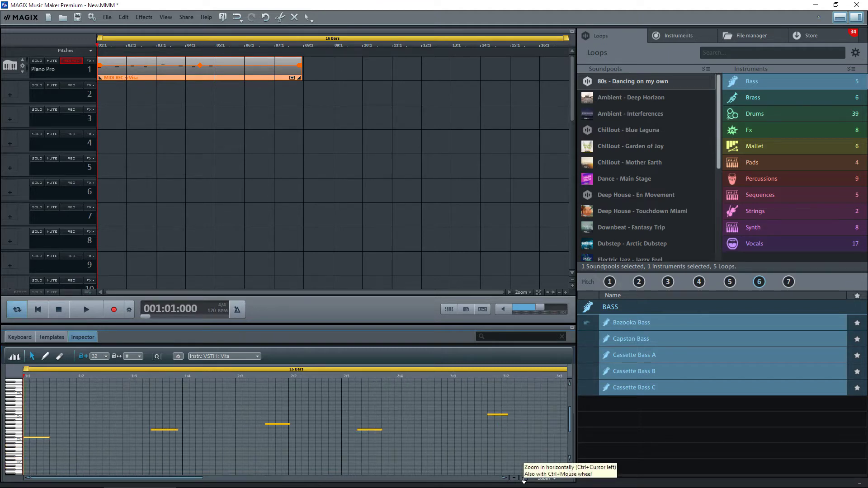
pyautogui.click(524, 479)
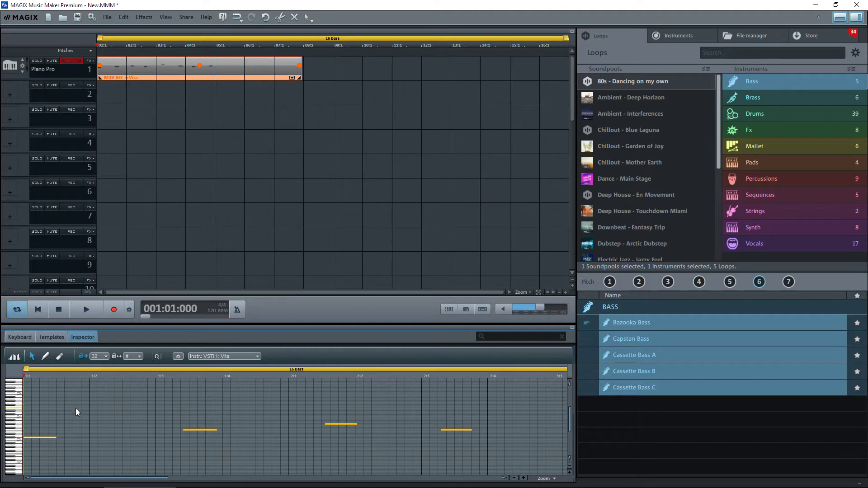
pyautogui.hotkey('ctrl', 'a')
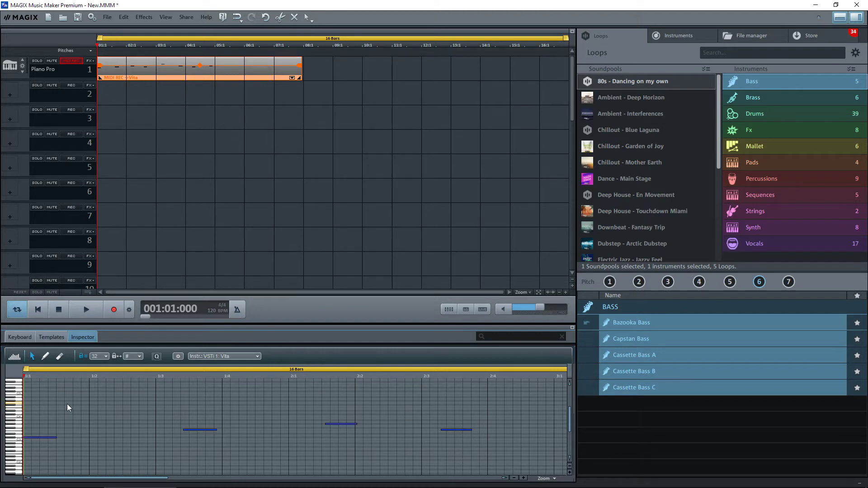
pyautogui.click(41, 437)
pyautogui.click(57, 438)
pyautogui.moveTo(195, 429); pyautogui.dragTo(86, 430)
pyautogui.moveTo(339, 425); pyautogui.dragTo(112, 424)
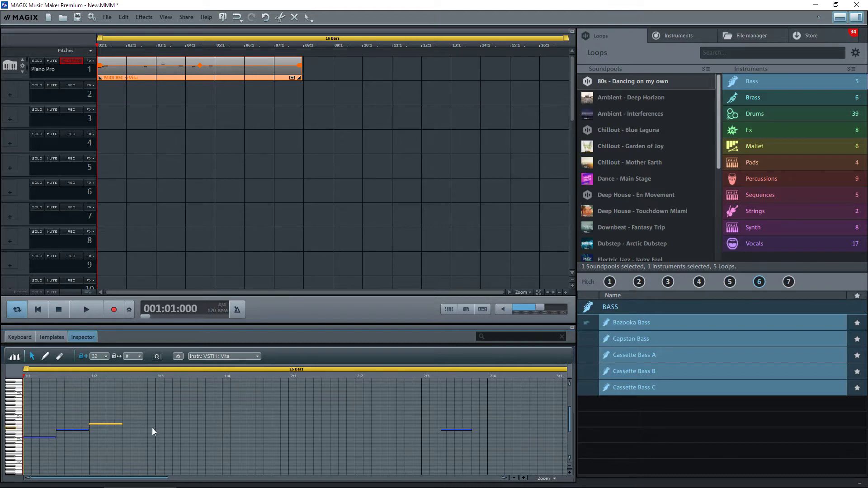
pyautogui.click(460, 429)
pyautogui.moveTo(460, 429); pyautogui.dragTo(142, 429)
# Place the fifth note on beat 3 at half a beat long and shift the remaining three notes together toward it.
pyautogui.click(514, 478)
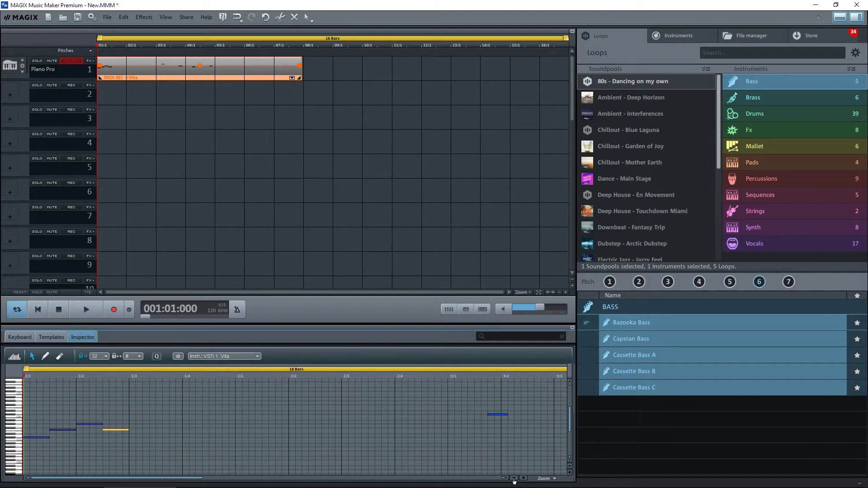
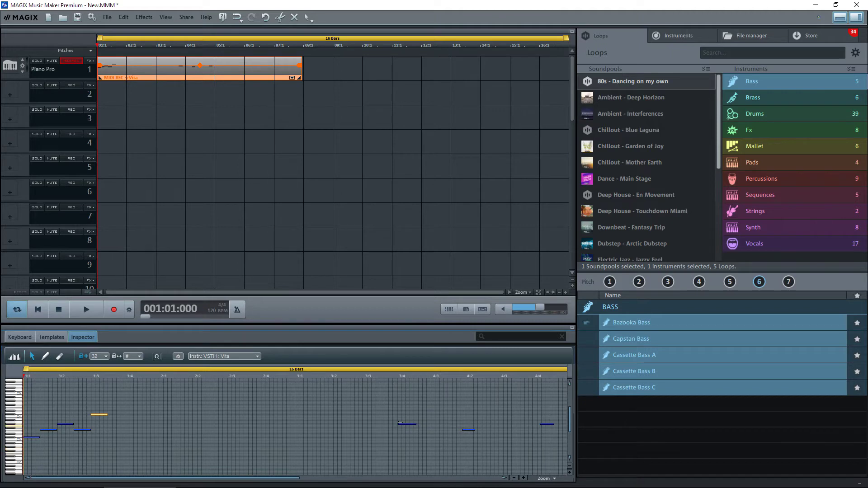
pyautogui.moveTo(382, 402); pyautogui.dragTo(557, 450)
pyautogui.click(407, 419)
pyautogui.moveTo(384, 410); pyautogui.dragTo(552, 451)
pyautogui.moveTo(407, 424); pyautogui.dragTo(132, 421)
pyautogui.click(524, 479)
pyautogui.click(523, 479)
pyautogui.click(523, 479)
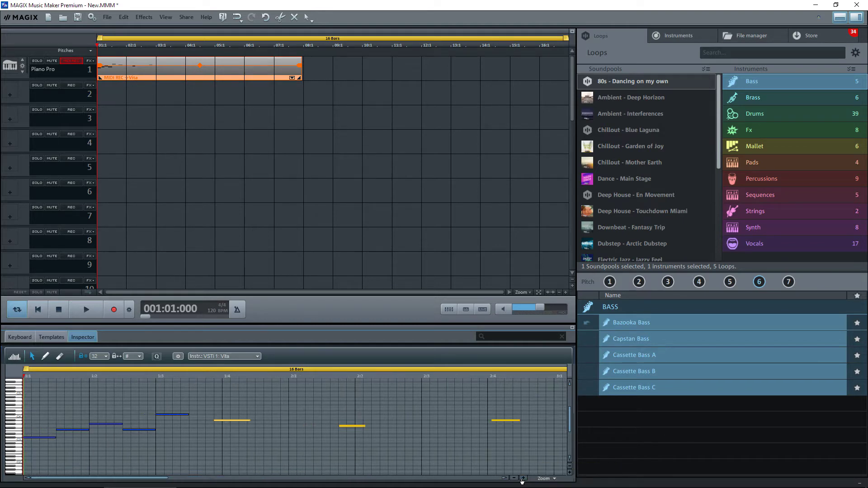
# Lower the last three notes together to their originally recorded pitches.
pyautogui.click(165, 414)
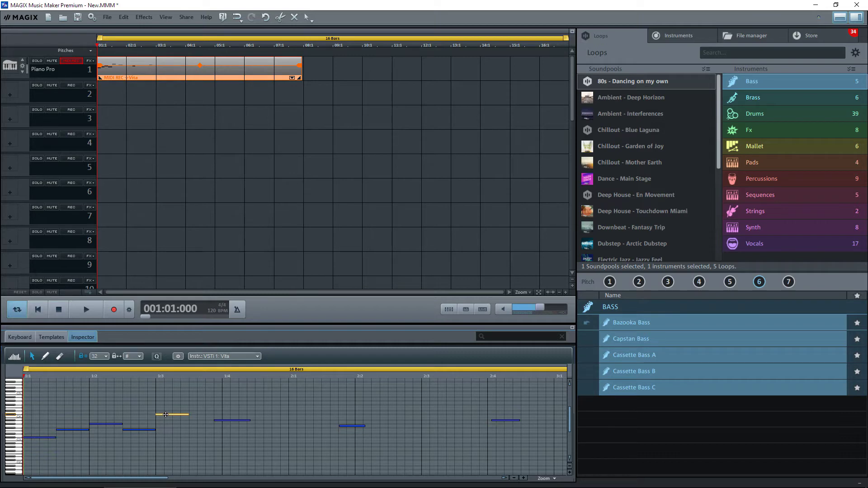
pyautogui.click(226, 421)
pyautogui.moveTo(207, 401); pyautogui.dragTo(541, 444)
pyautogui.moveTo(228, 420); pyautogui.dragTo(228, 425)
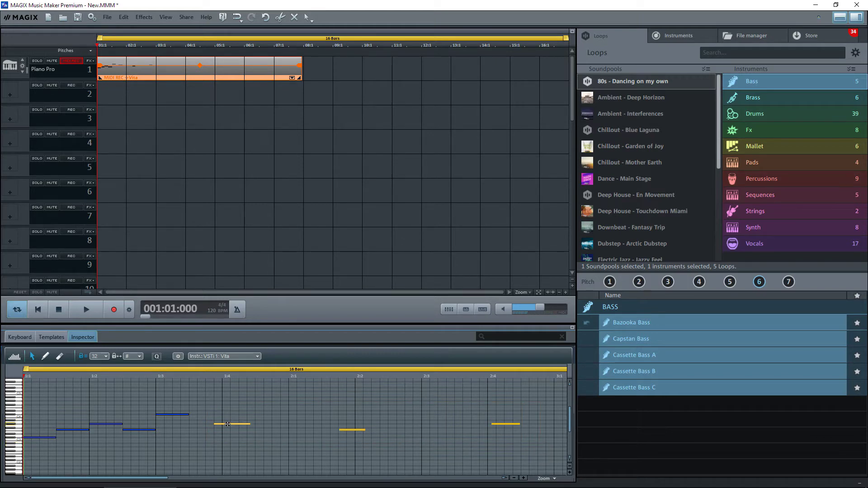
pyautogui.click(177, 414)
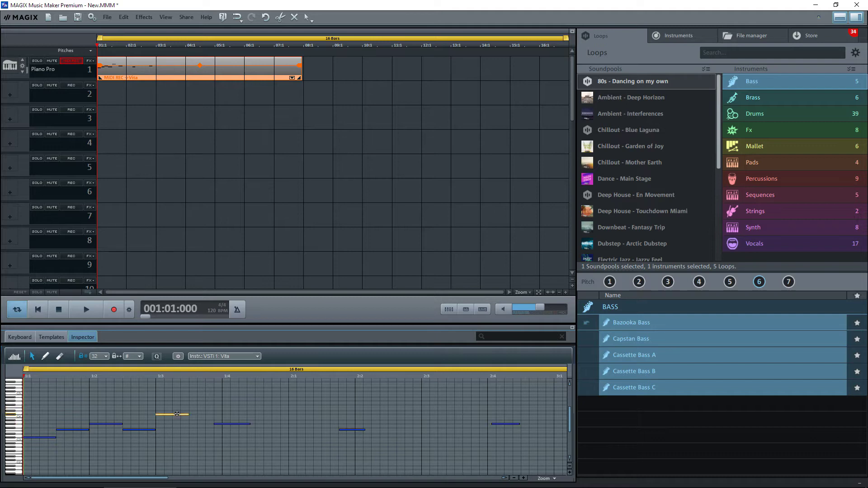
# Line up the last three notes back to back at half a beat each until the end of bar 1 and play the melody.
pyautogui.click(230, 423)
pyautogui.moveTo(235, 424); pyautogui.dragTo(210, 424)
pyautogui.click(351, 430)
pyautogui.moveTo(351, 430); pyautogui.dragTo(233, 430)
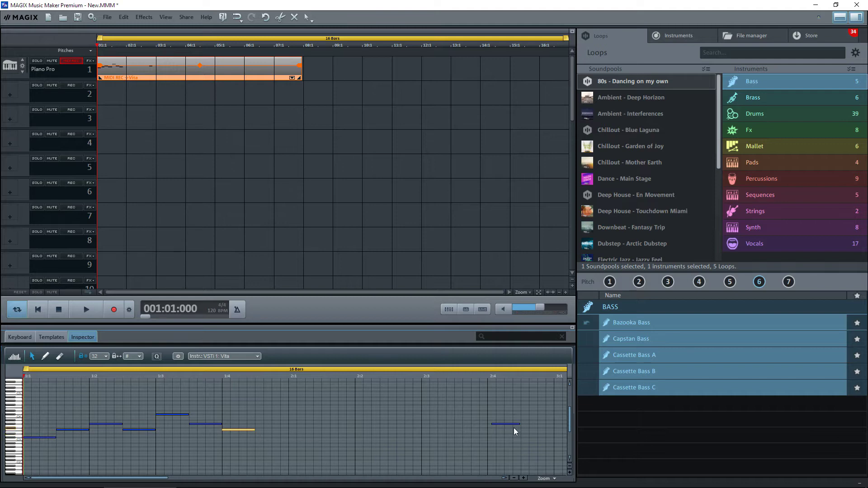
pyautogui.moveTo(506, 424); pyautogui.dragTo(286, 424)
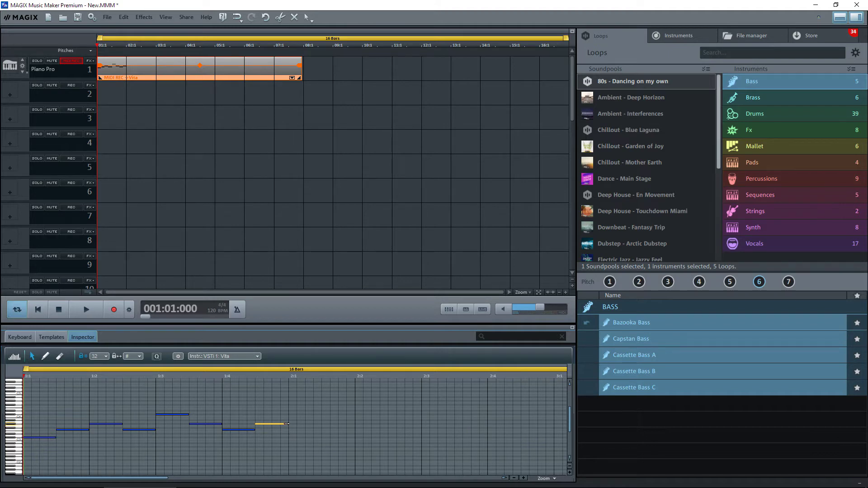
pyautogui.click(321, 432)
pyautogui.press('space')
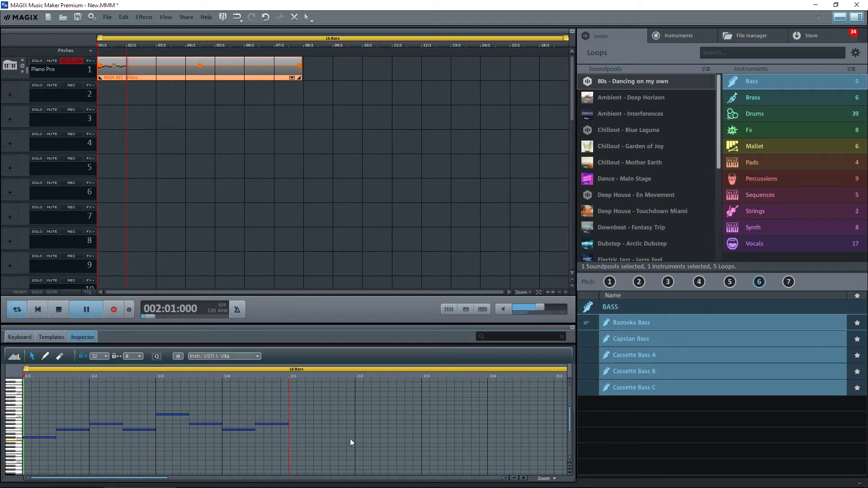
pyautogui.press('space')
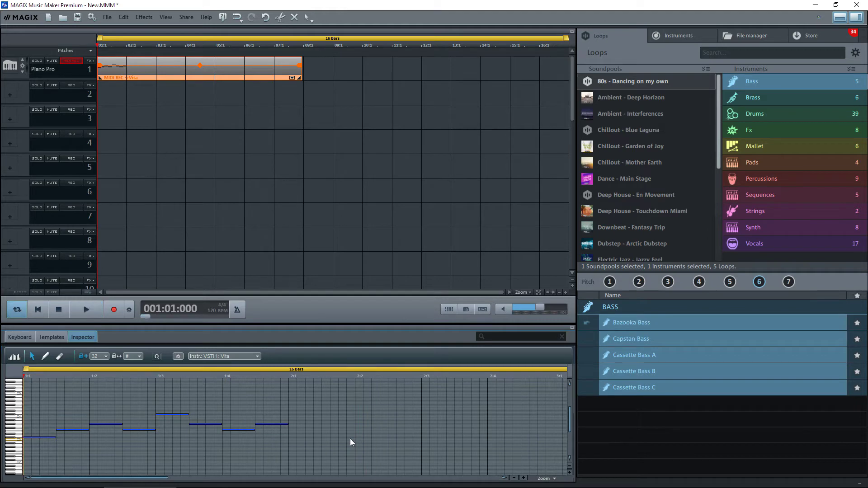
# Shorten the piano clip to one bar and set the playback range to 1 bar.
pyautogui.click(229, 102)
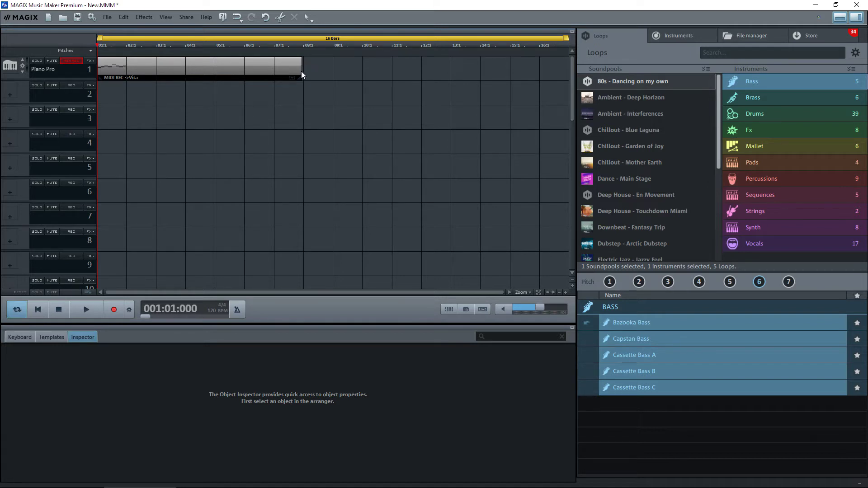
pyautogui.moveTo(298, 71); pyautogui.dragTo(126, 75)
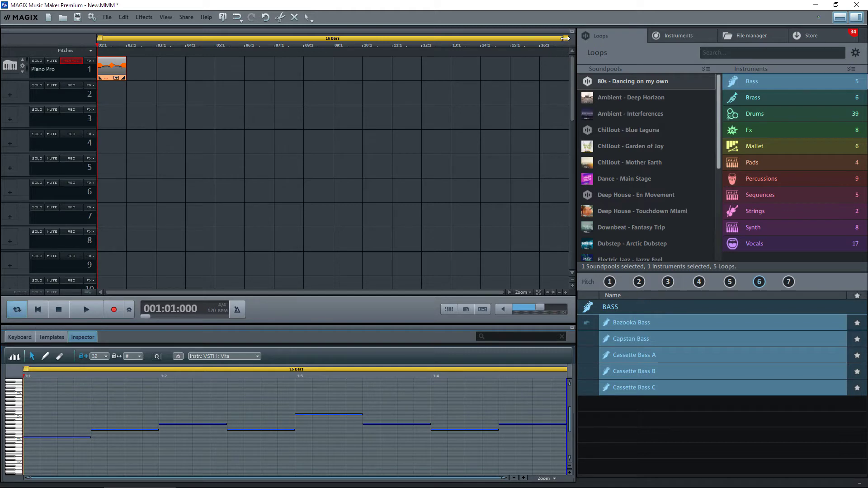
pyautogui.moveTo(564, 38); pyautogui.dragTo(123, 40)
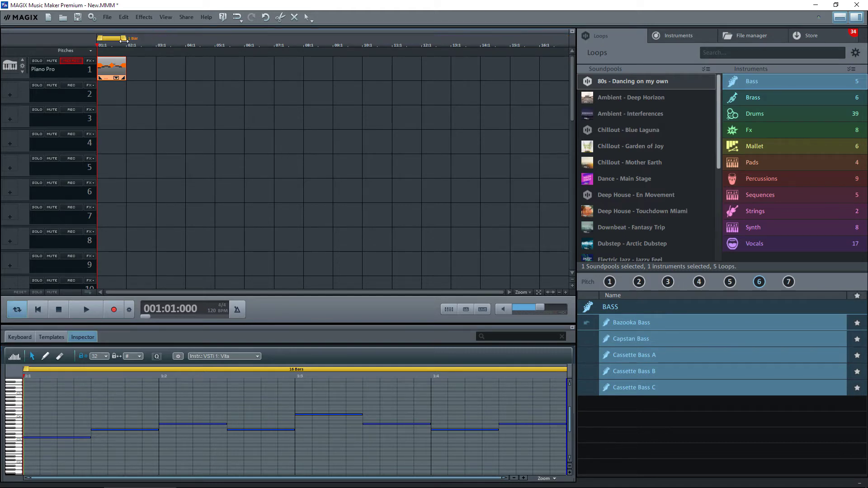
# Enlarge the one-bar clip in the arranger and listen to it in a loop.
pyautogui.click(565, 292)
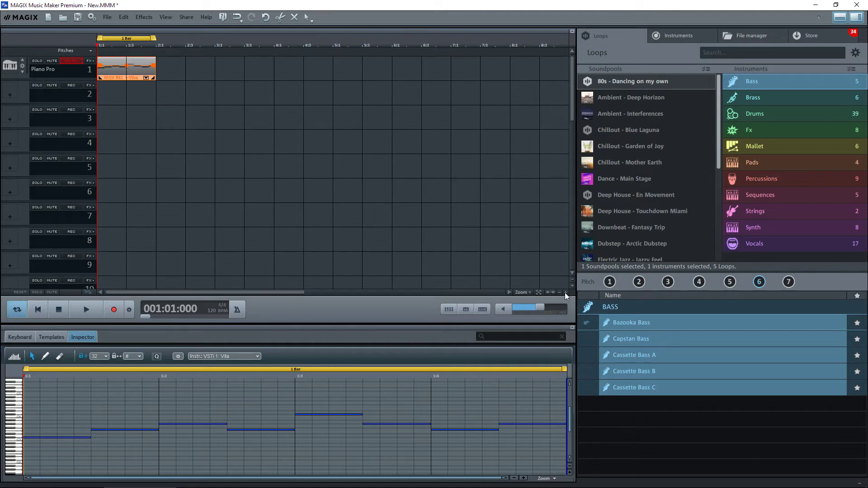
pyautogui.click(564, 292)
pyautogui.click(565, 291)
pyautogui.click(565, 292)
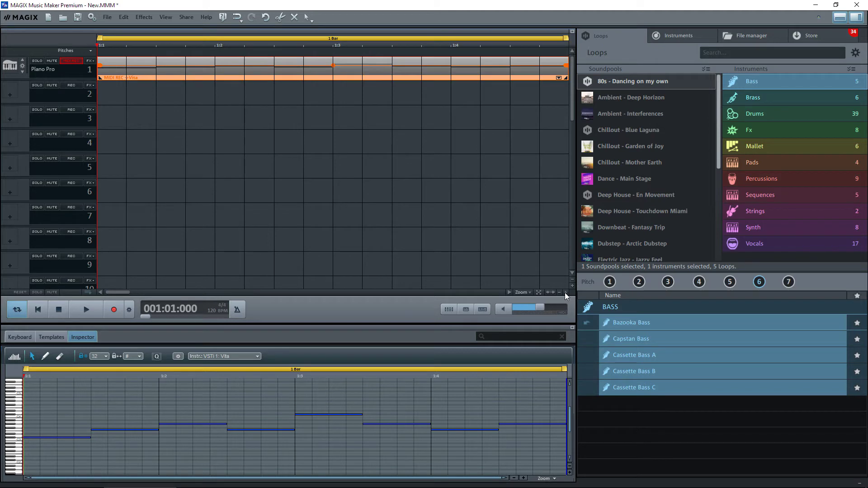
pyautogui.click(558, 292)
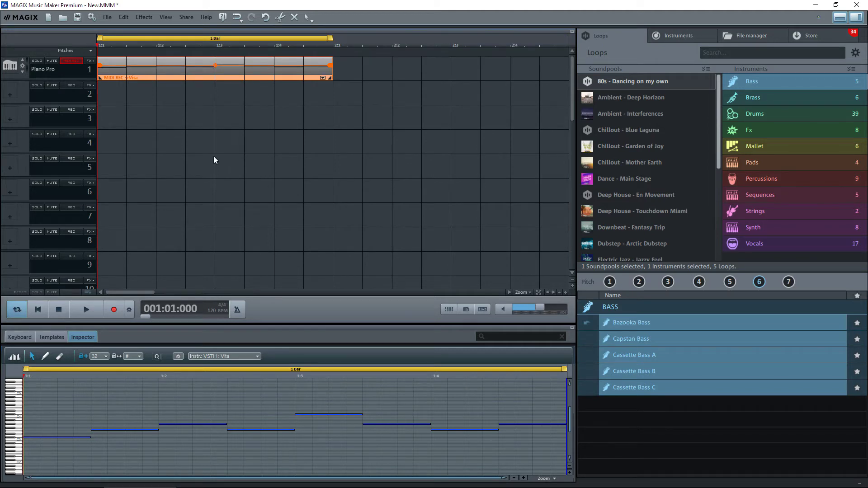
pyautogui.press('space')
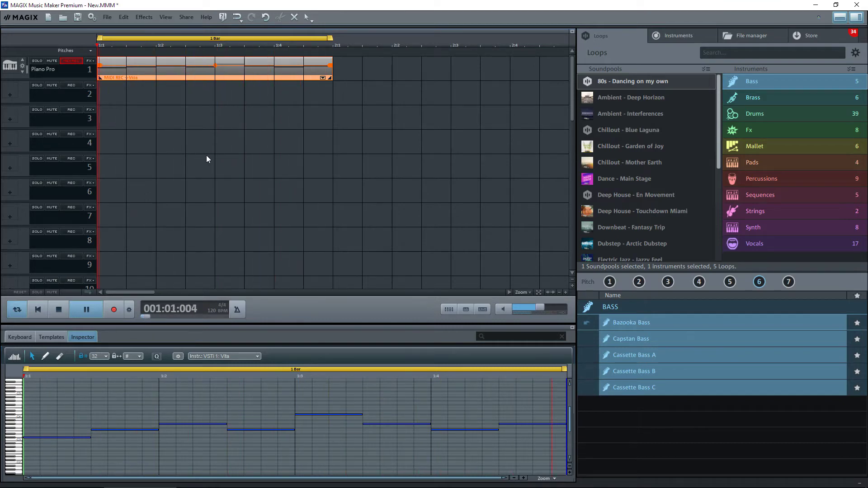
pyautogui.press('space')
# Open the Vita synth editor for the piano track, move it clear of the arrangement and play the loop.
pyautogui.click(19, 338)
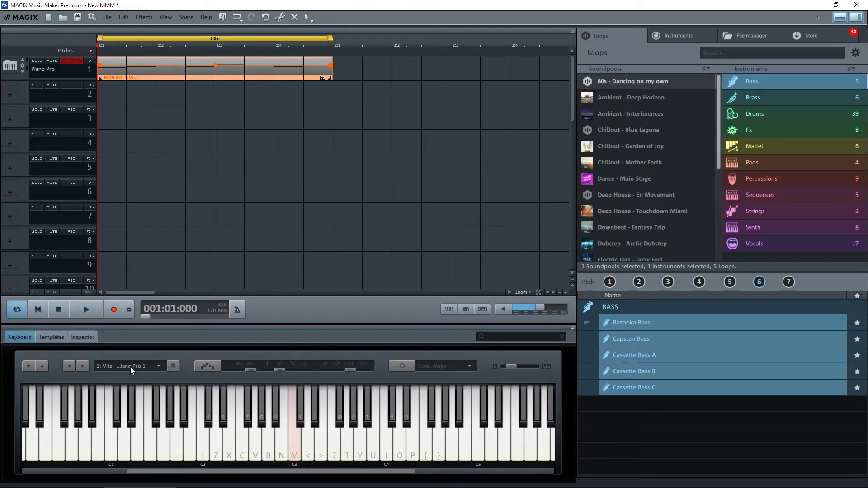
pyautogui.click(173, 366)
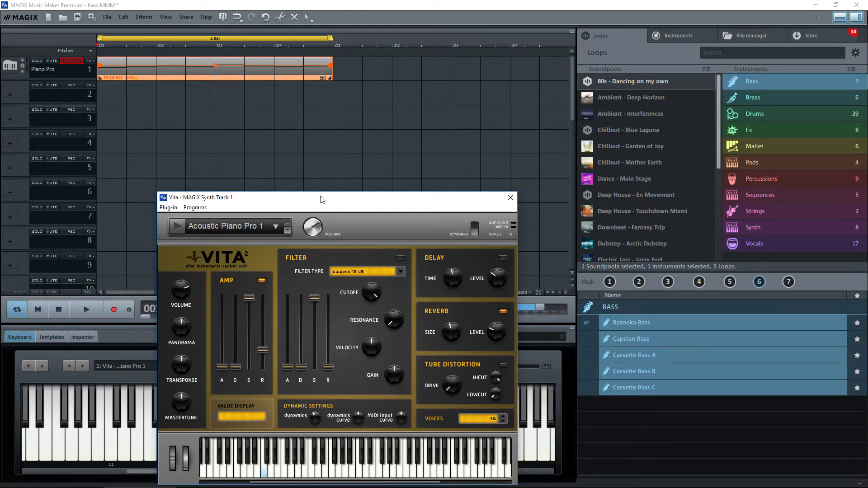
pyautogui.moveTo(323, 197); pyautogui.dragTo(660, 68)
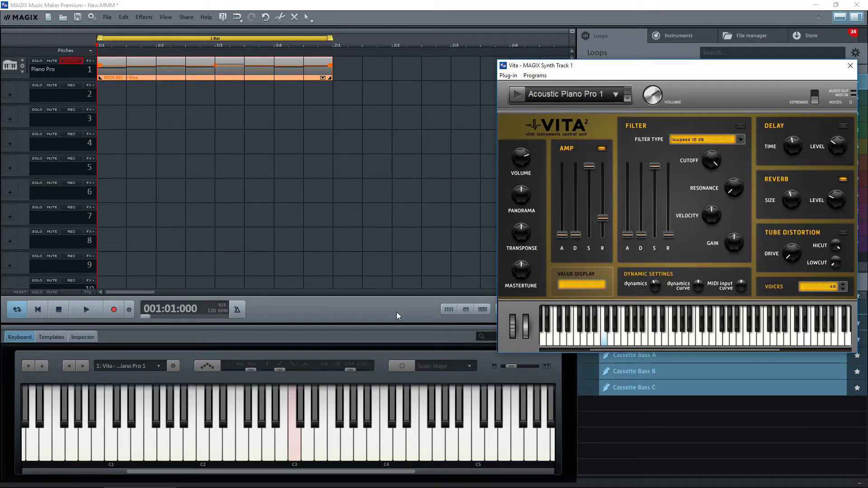
pyautogui.press('space')
pyautogui.press('space')
pyautogui.press('space')
pyautogui.press('space')
# Show the velocity editor for the piano clip and slightly lower the second note's velocity.
pyautogui.click(201, 73)
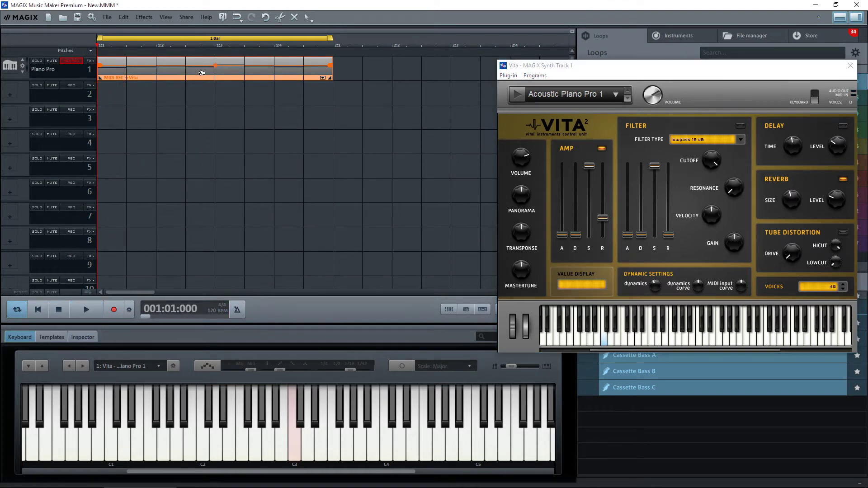
pyautogui.click(83, 338)
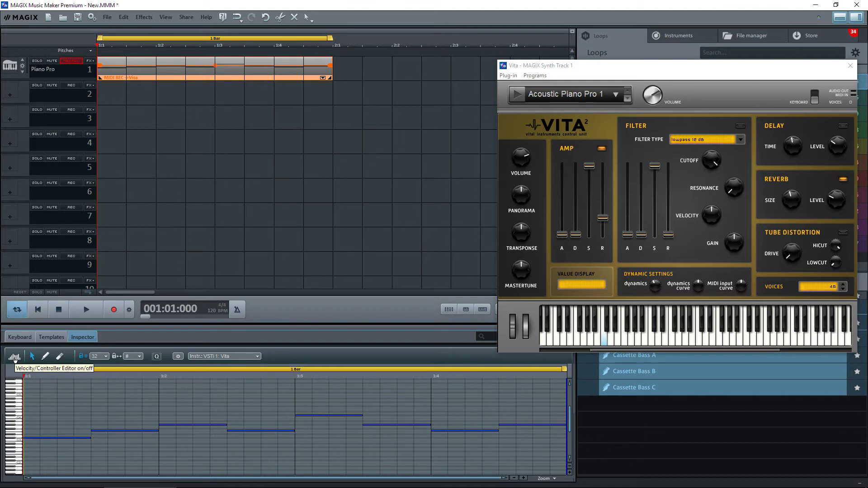
pyautogui.click(15, 358)
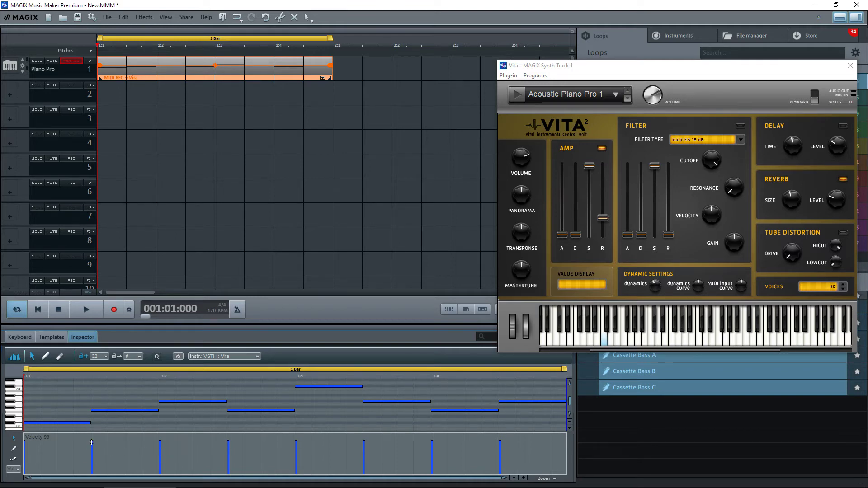
pyautogui.moveTo(92, 441); pyautogui.dragTo(92, 446)
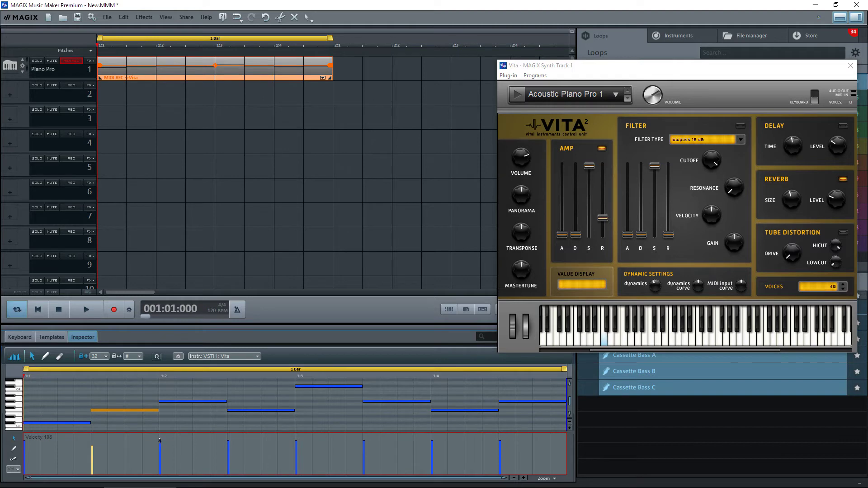
# Slightly lower the velocities of the third, fourth, sixth, seventh and eighth notes and play the loop.
pyautogui.moveTo(160, 440); pyautogui.dragTo(161, 449)
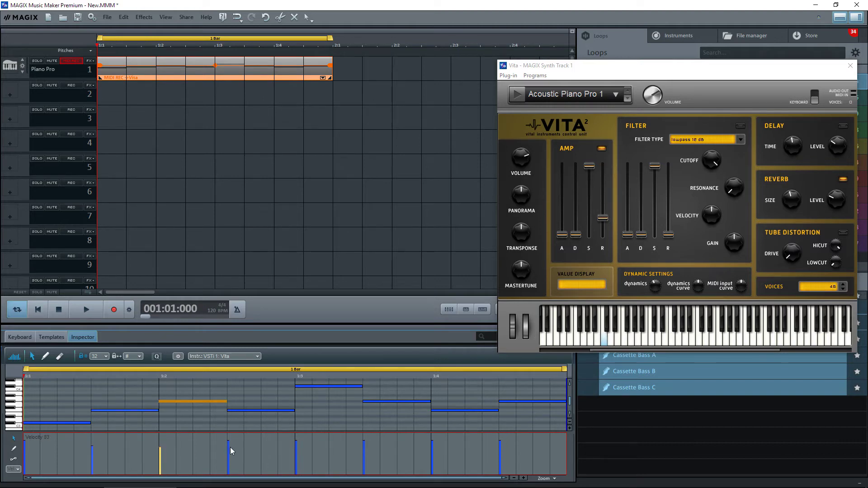
pyautogui.moveTo(229, 441); pyautogui.dragTo(229, 449)
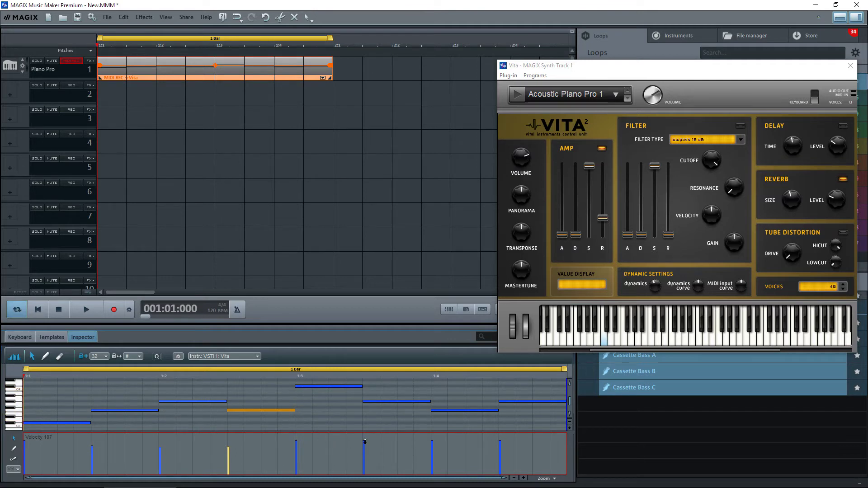
pyautogui.moveTo(365, 439); pyautogui.dragTo(364, 447)
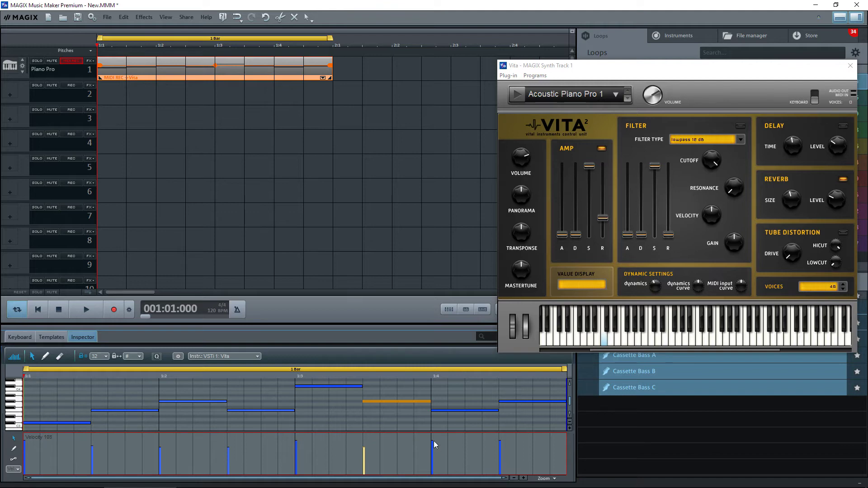
pyautogui.moveTo(432, 439); pyautogui.dragTo(432, 447)
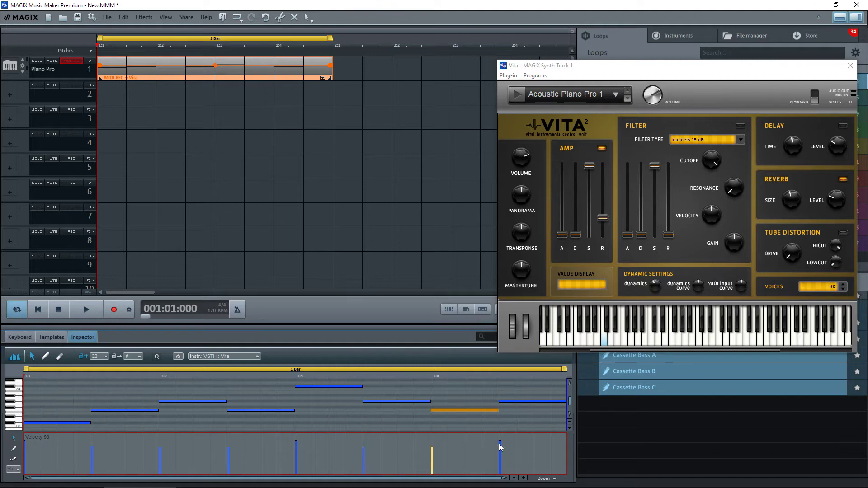
pyautogui.moveTo(500, 442); pyautogui.dragTo(500, 448)
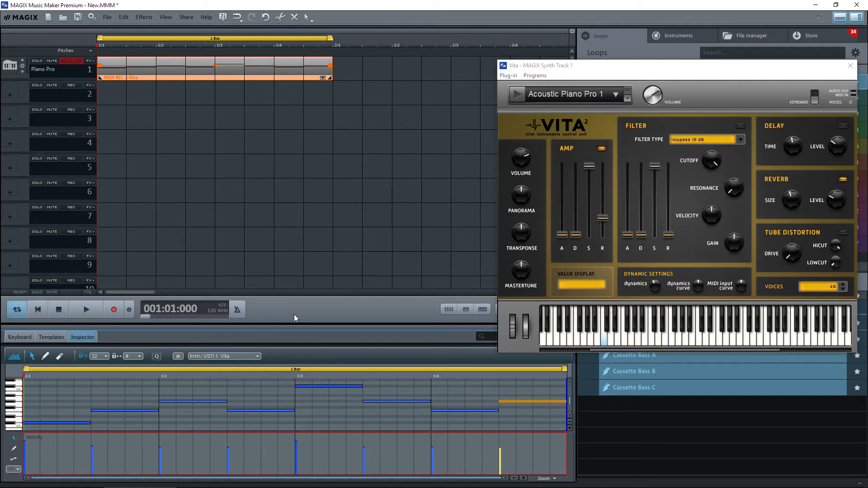
pyautogui.press('space')
pyautogui.press('space')
# Try a much lower velocity on the second note, bring it partly back up, reduce the third note's velocity and play the loop.
pyautogui.click(92, 447)
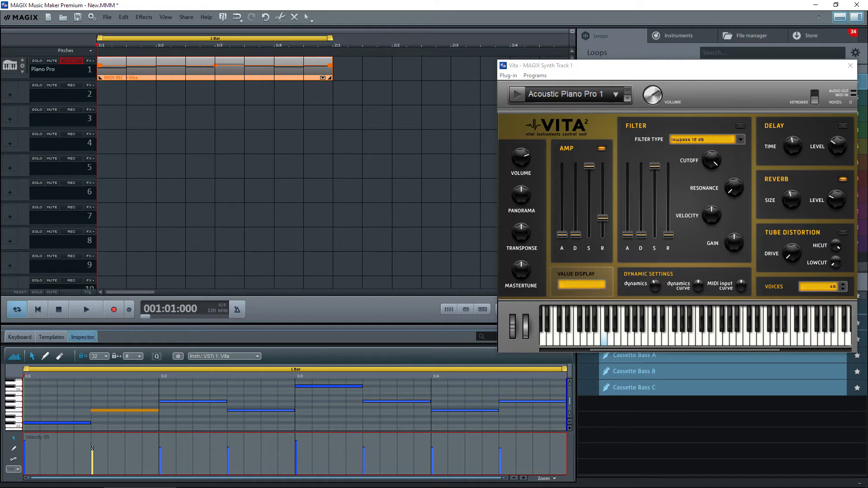
pyautogui.moveTo(92, 448); pyautogui.dragTo(93, 468)
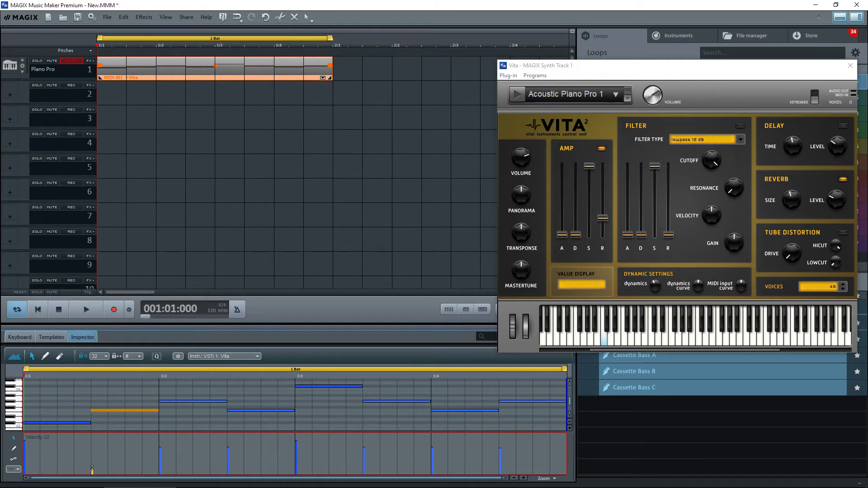
pyautogui.click(132, 449)
pyautogui.moveTo(92, 468); pyautogui.dragTo(92, 451)
pyautogui.click(132, 455)
pyautogui.click(160, 449)
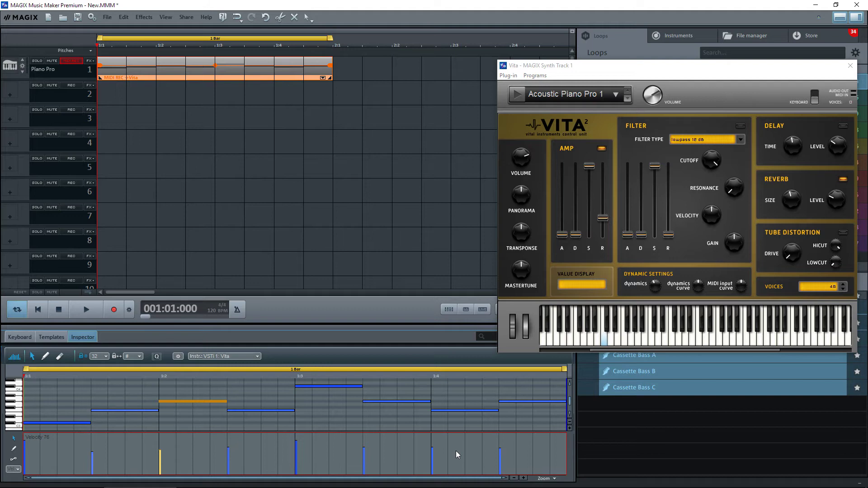
pyautogui.press('space')
pyautogui.press('space')
# Slightly raise the second and third notes' velocities, lower the fifth note's a little and listen to the loop.
pyautogui.click(91, 452)
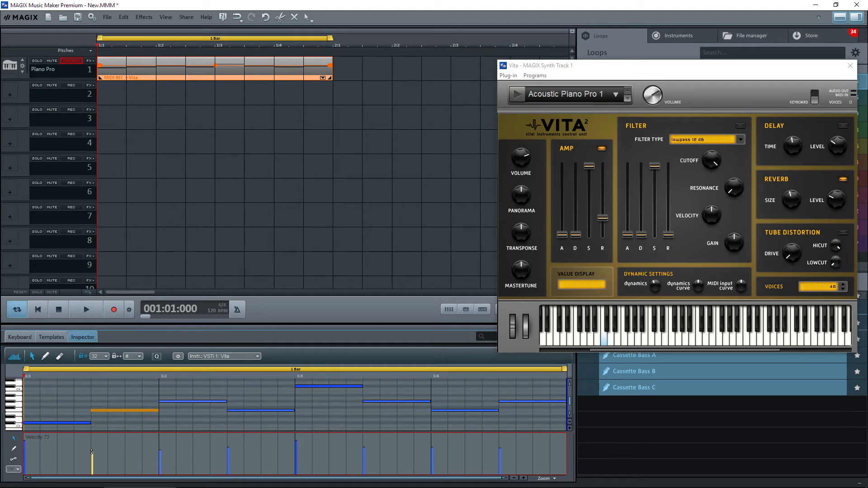
pyautogui.moveTo(91, 452); pyautogui.dragTo(92, 449)
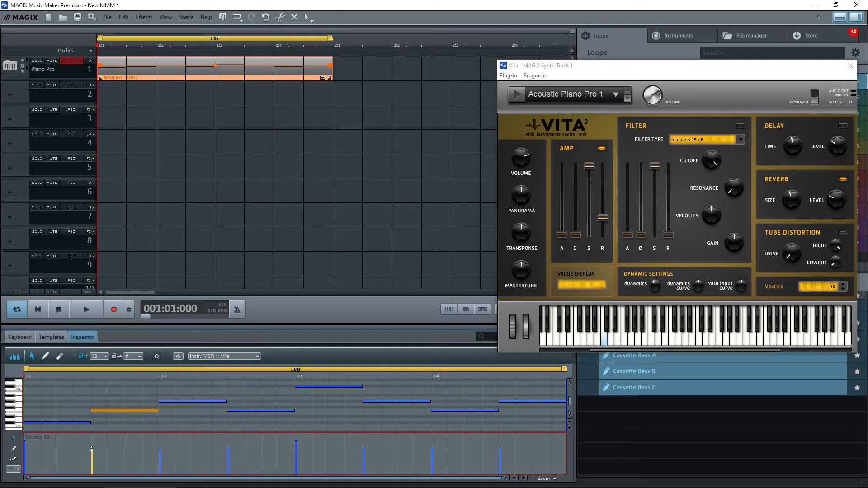
pyautogui.click(161, 450)
pyautogui.moveTo(161, 450); pyautogui.dragTo(161, 448)
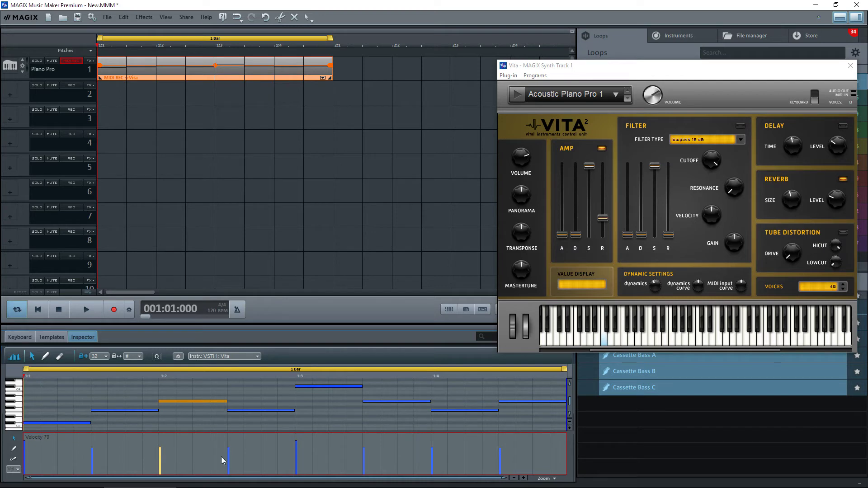
pyautogui.click(296, 441)
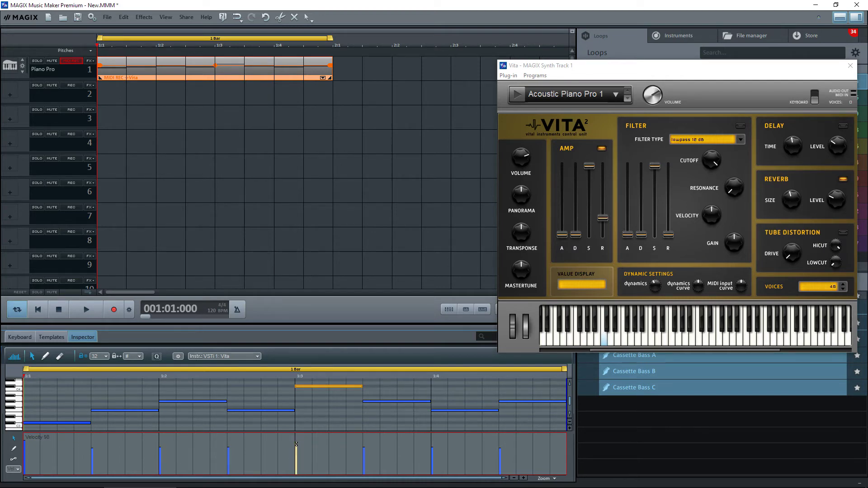
pyautogui.click(382, 463)
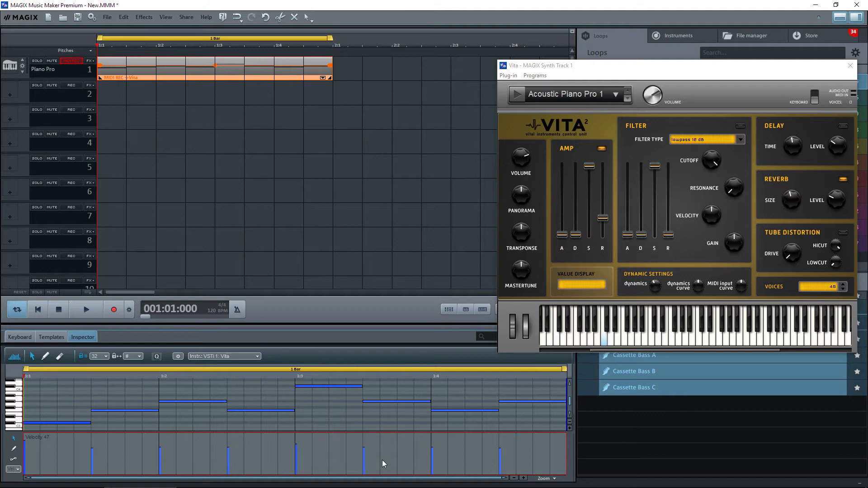
pyautogui.press('space')
pyautogui.press('space')
pyautogui.moveTo(567, 216)
pyautogui.press('space')
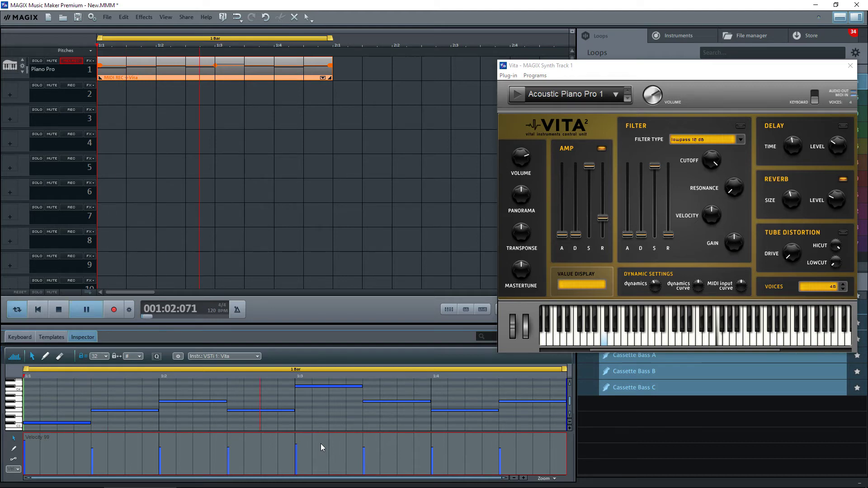
pyautogui.press('space')
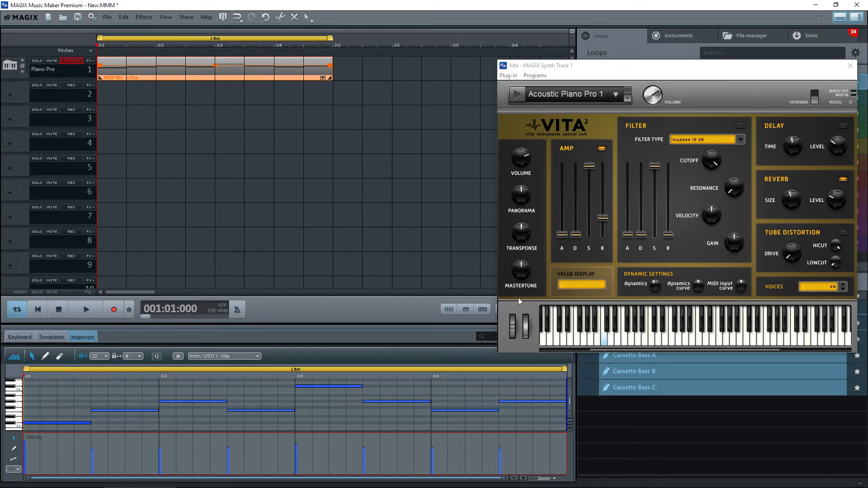
# Lengthen the amp envelope's release in the Vita synth to about mid-range, checking the sound with loop playback.
pyautogui.moveTo(609, 220)
pyautogui.scroll(1, 604, 219)
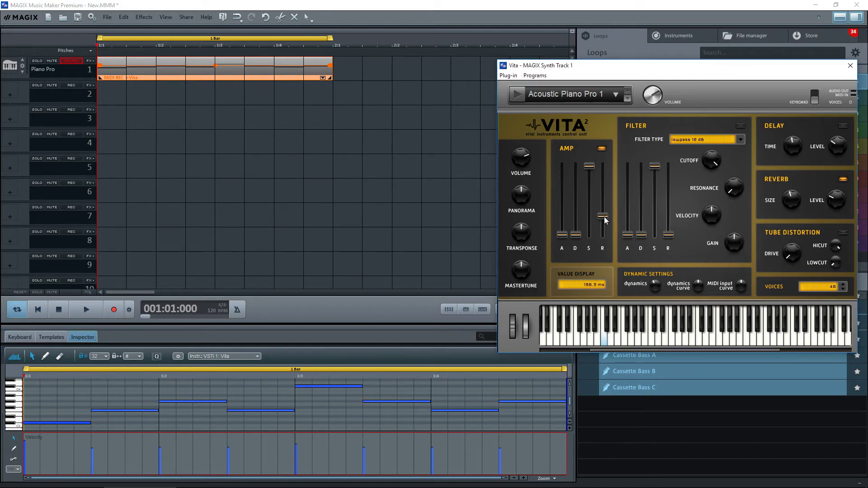
pyautogui.moveTo(604, 215); pyautogui.dragTo(604, 211)
pyautogui.press('space')
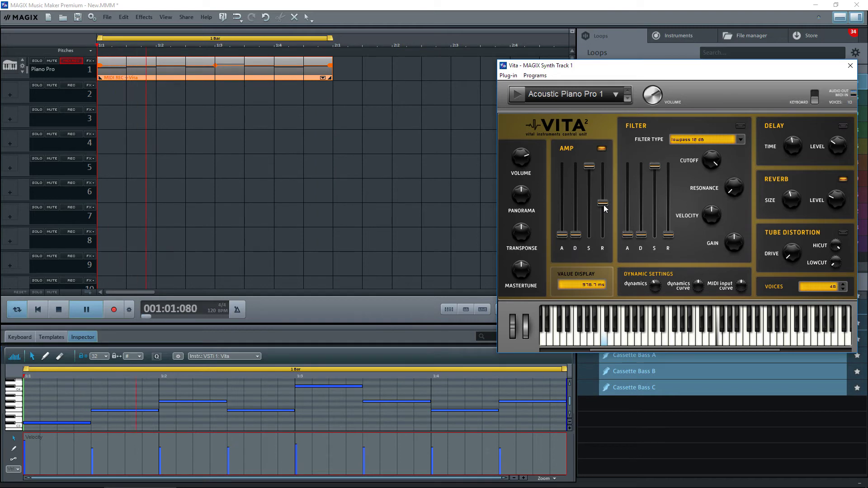
pyautogui.press('space')
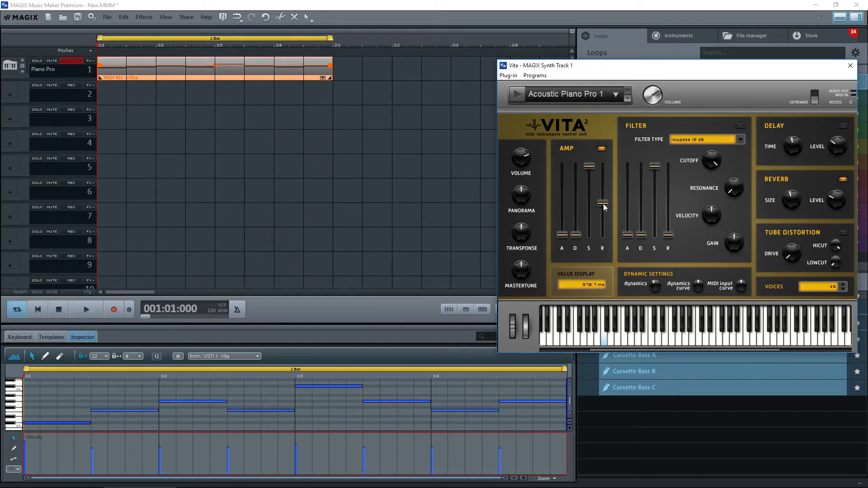
pyautogui.moveTo(603, 204); pyautogui.dragTo(604, 201)
# Try slower attack settings on the amp envelope while playing the loop, and return the attack to its minimum.
pyautogui.moveTo(563, 234); pyautogui.dragTo(562, 222)
pyautogui.press('space')
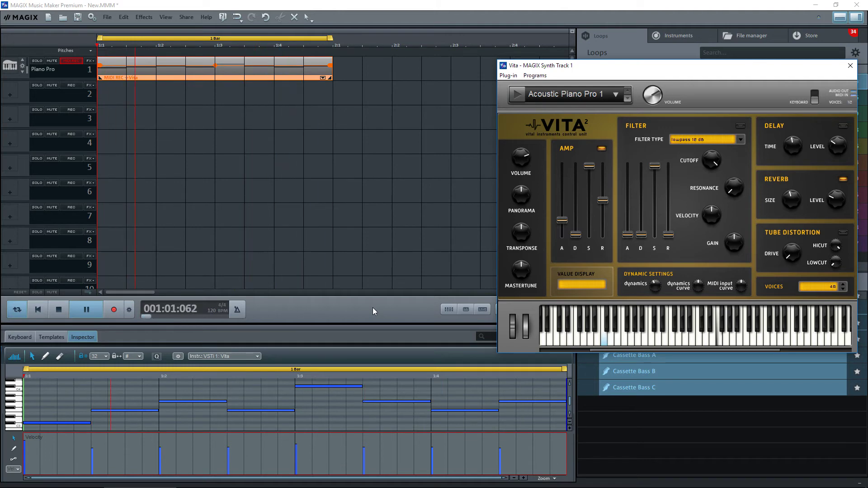
pyautogui.press('space')
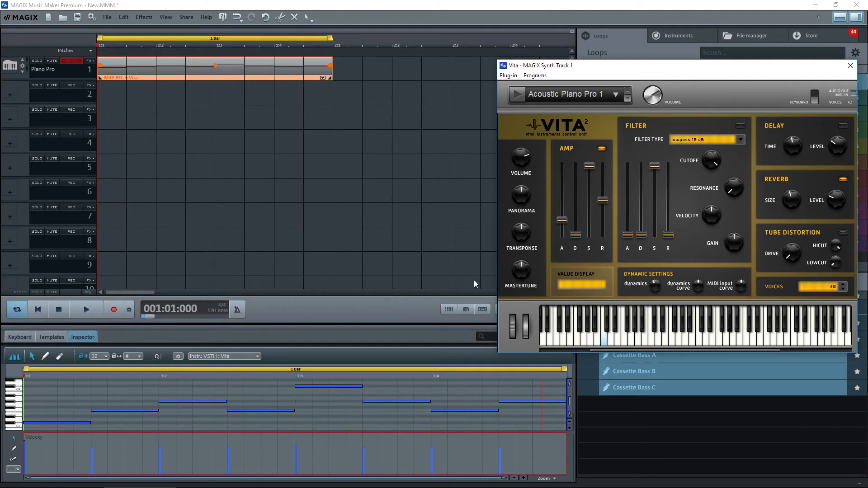
pyautogui.moveTo(562, 220); pyautogui.dragTo(562, 225)
pyautogui.press('space')
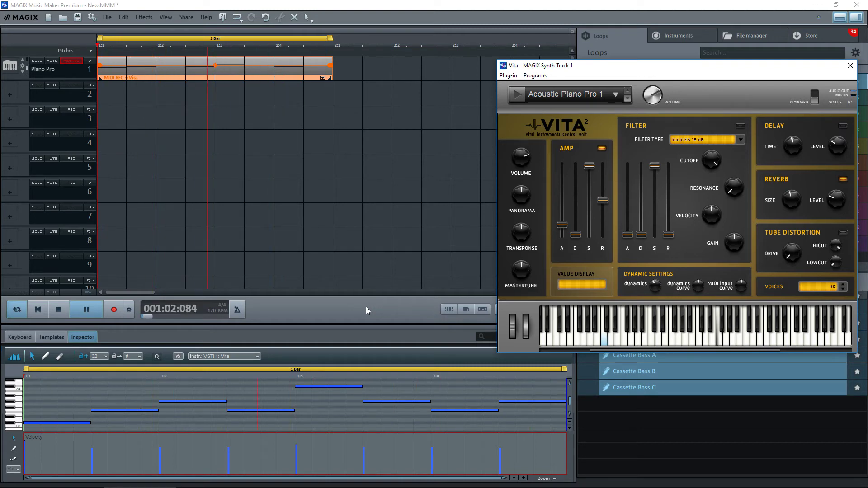
pyautogui.press('space')
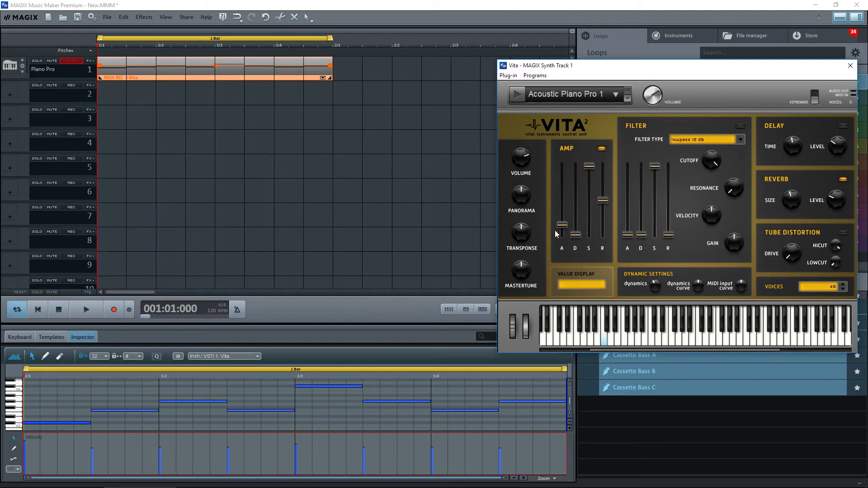
pyautogui.moveTo(562, 224)
pyautogui.moveTo(562, 224); pyautogui.dragTo(563, 246)
# Close the Vita synth editor, show the on-screen keyboard in place of the note editor and play the loop.
pyautogui.click(850, 65)
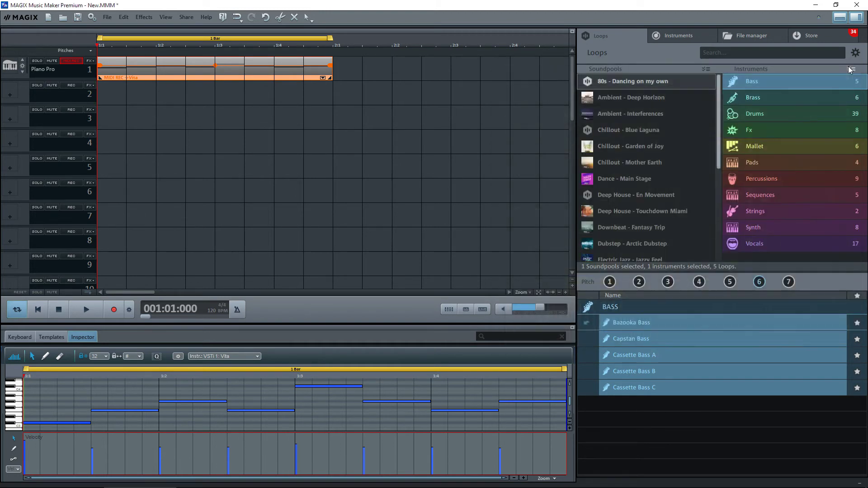
pyautogui.click(17, 338)
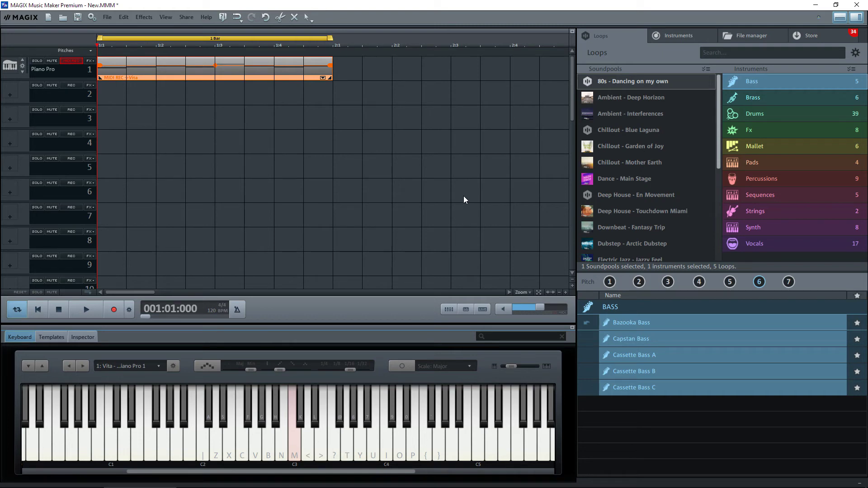
pyautogui.press('space')
pyautogui.press('space')
pyautogui.press('space')
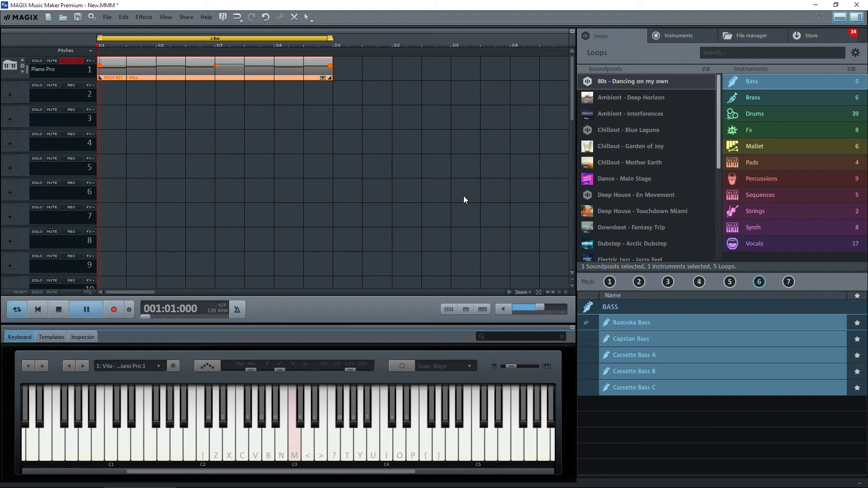